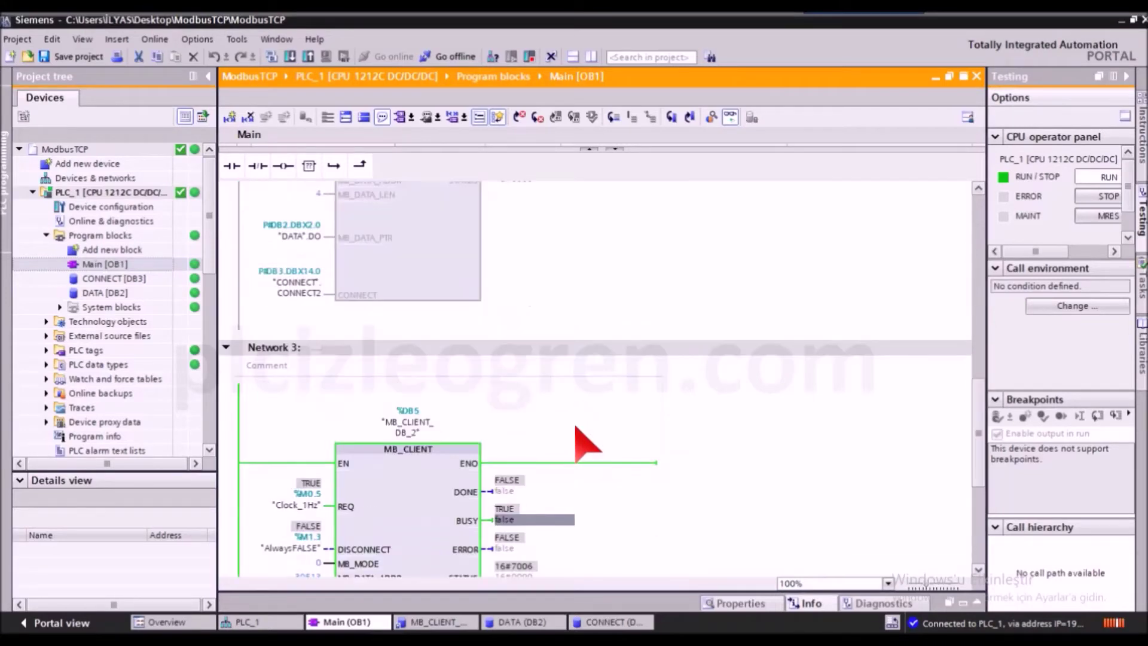
scroll(574, 439, down, 2)
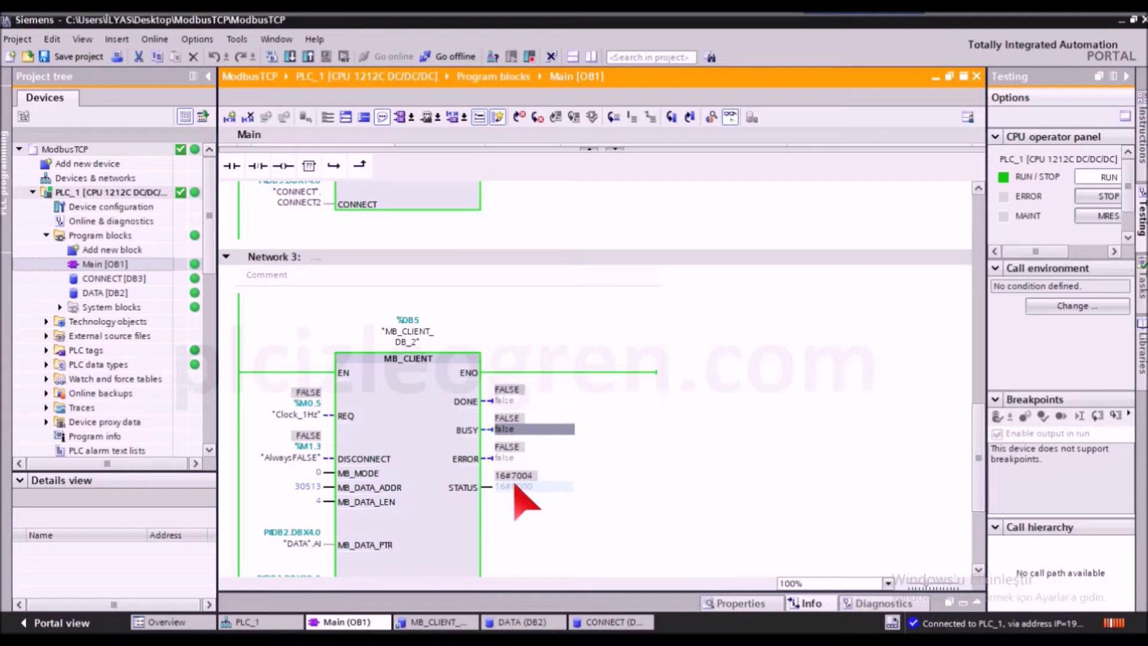
Scroll through the program and select the MB_CLIENT block in Network 3.
scroll(509, 472, up, 10)
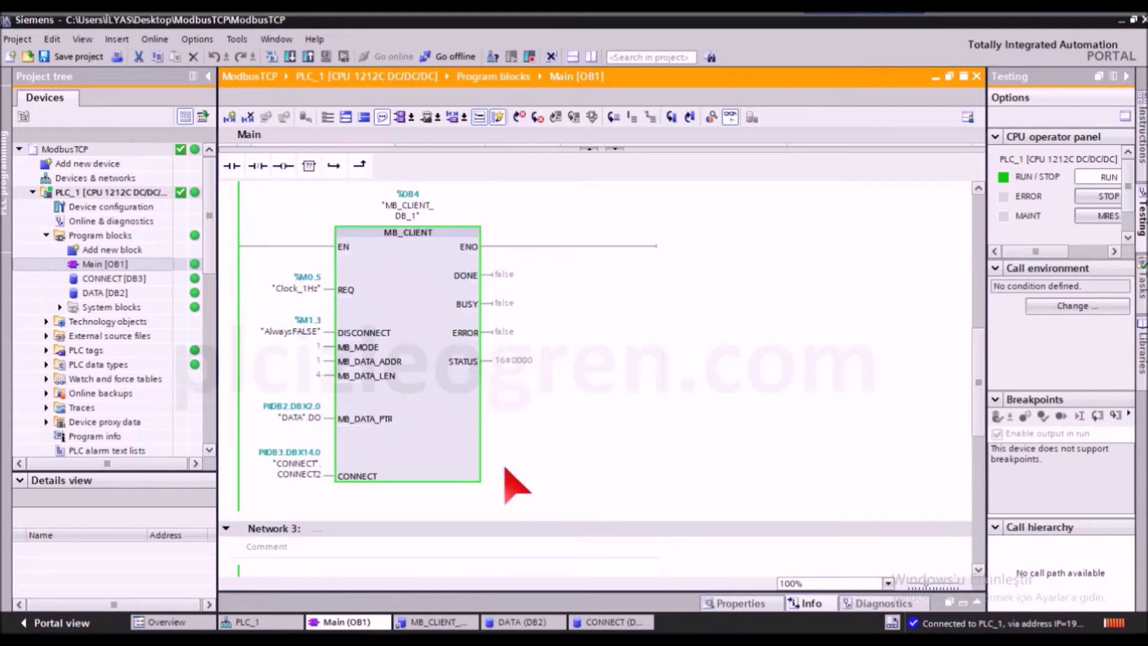
scroll(514, 469, up, 5)
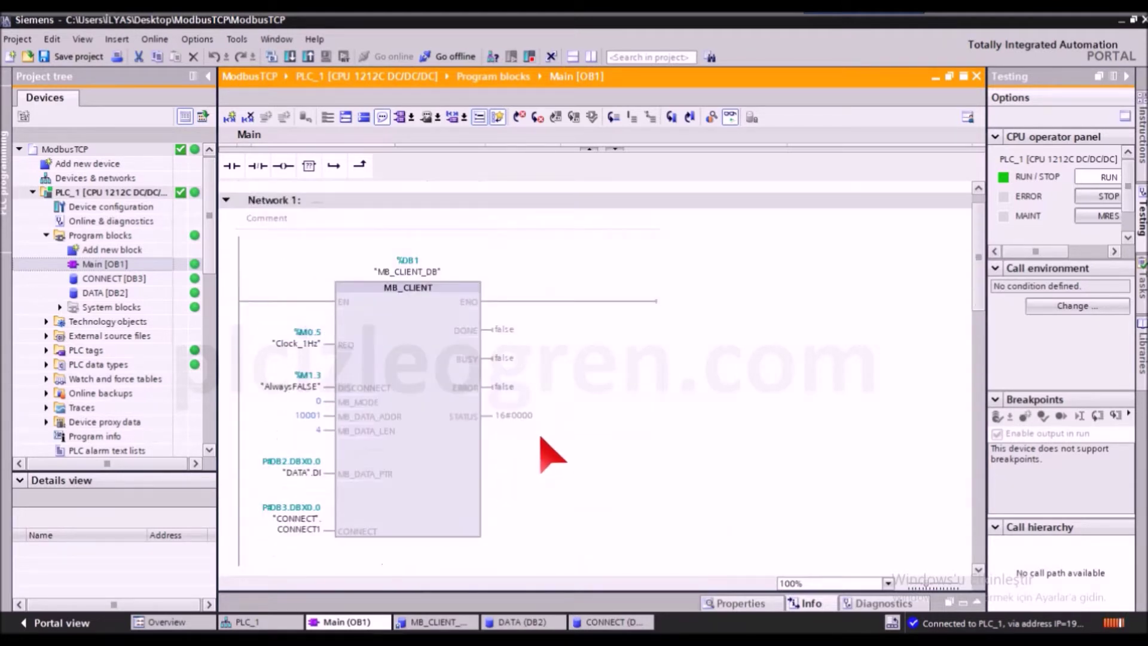
scroll(540, 446, down, 8)
scroll(541, 450, down, 10)
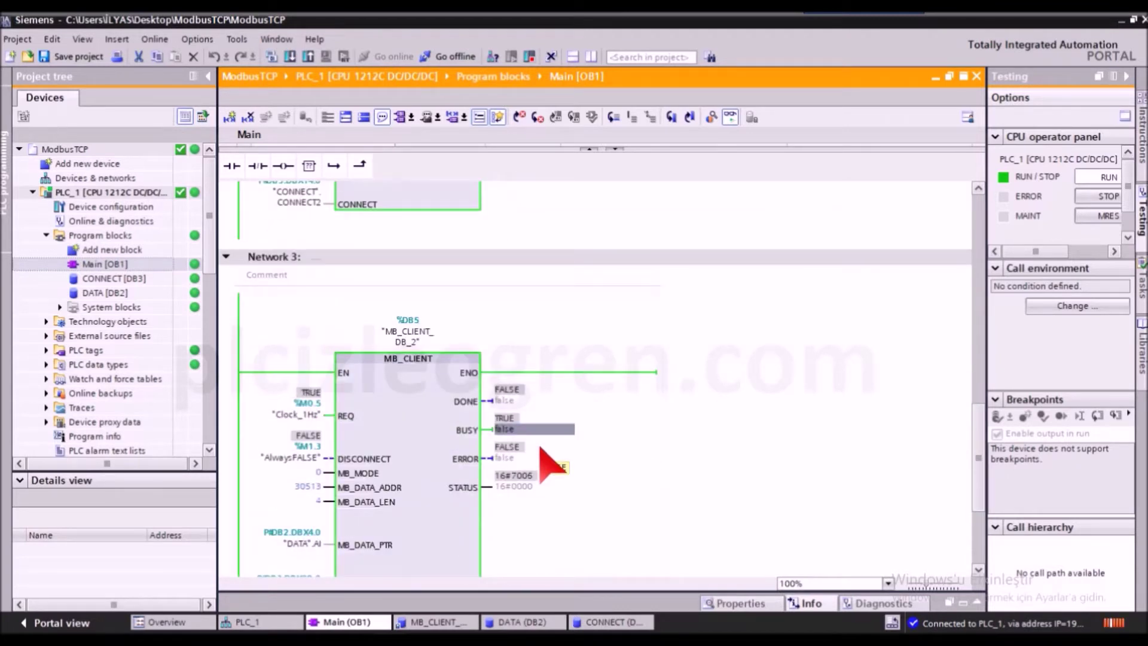
click(376, 434)
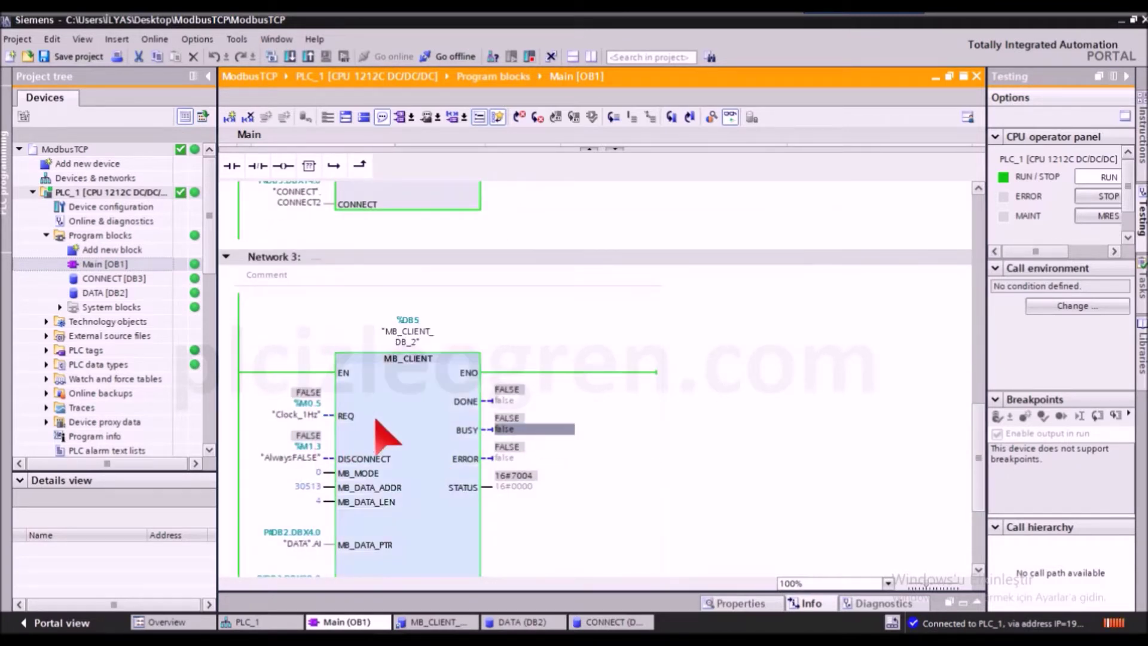
click(485, 469)
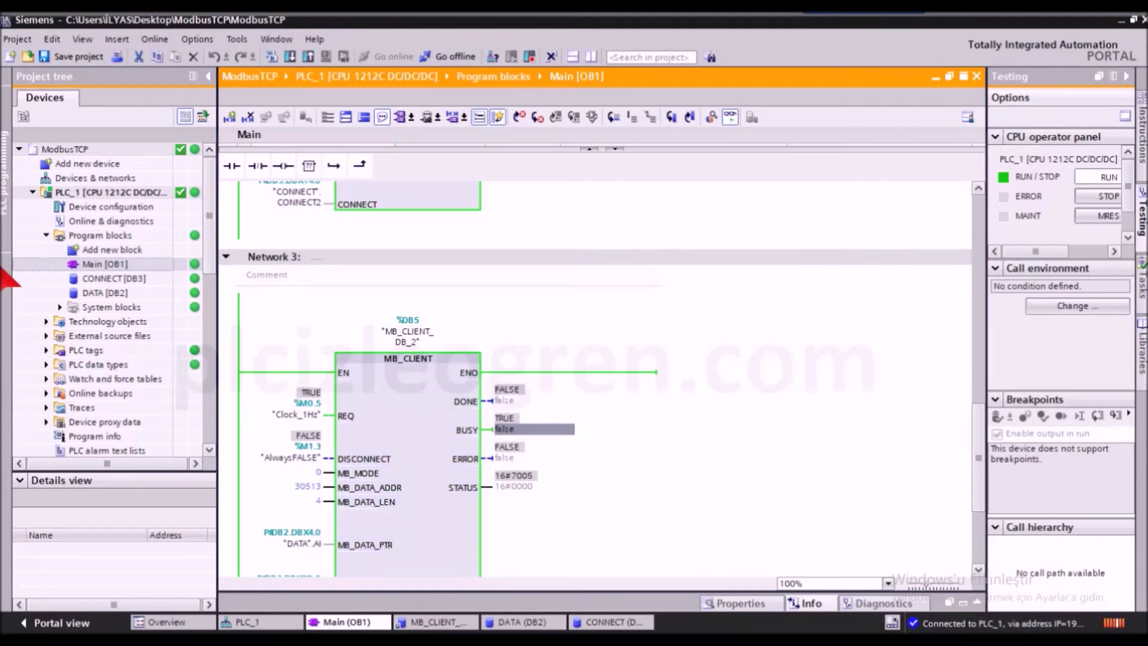
click(432, 442)
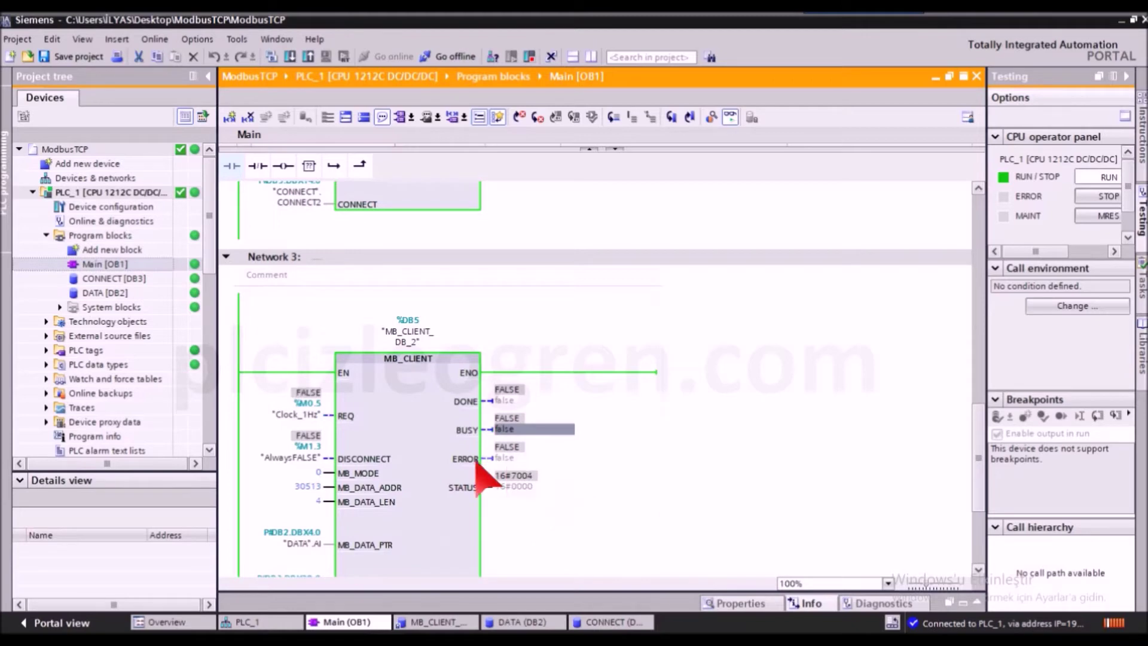
Open the DATA [DB2] data block and turn on Monitor all to see live DI, DO and AI values.
scroll(477, 462, up, 3)
scroll(478, 470, down, 8)
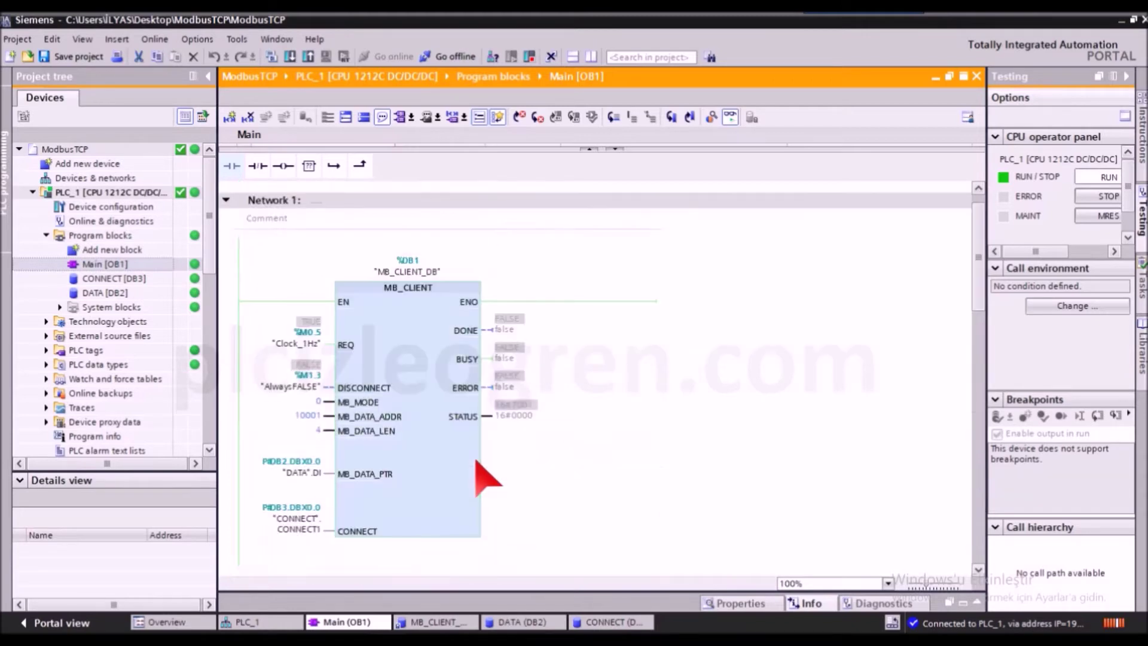
scroll(477, 461, down, 10)
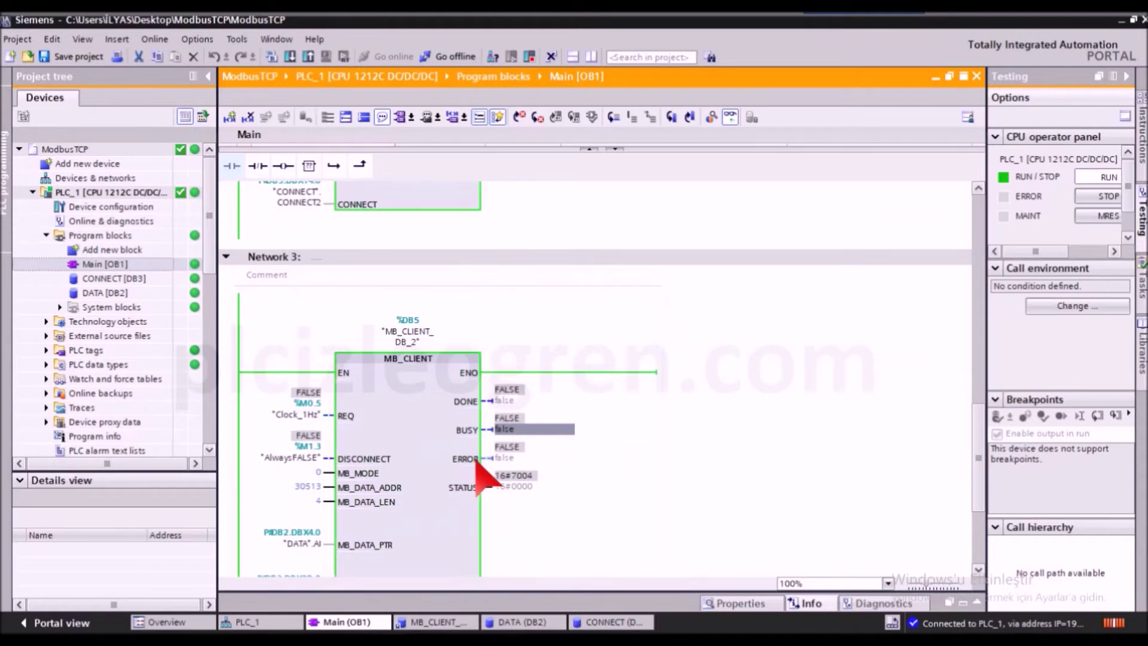
scroll(478, 469, down, 3)
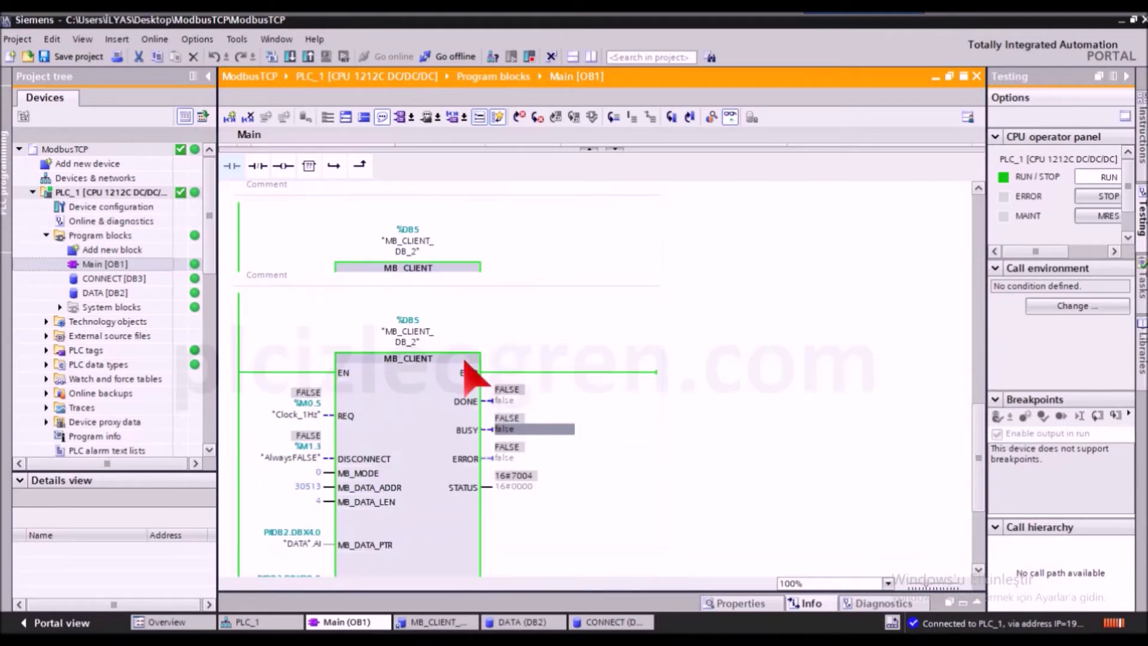
scroll(467, 371, up, 9)
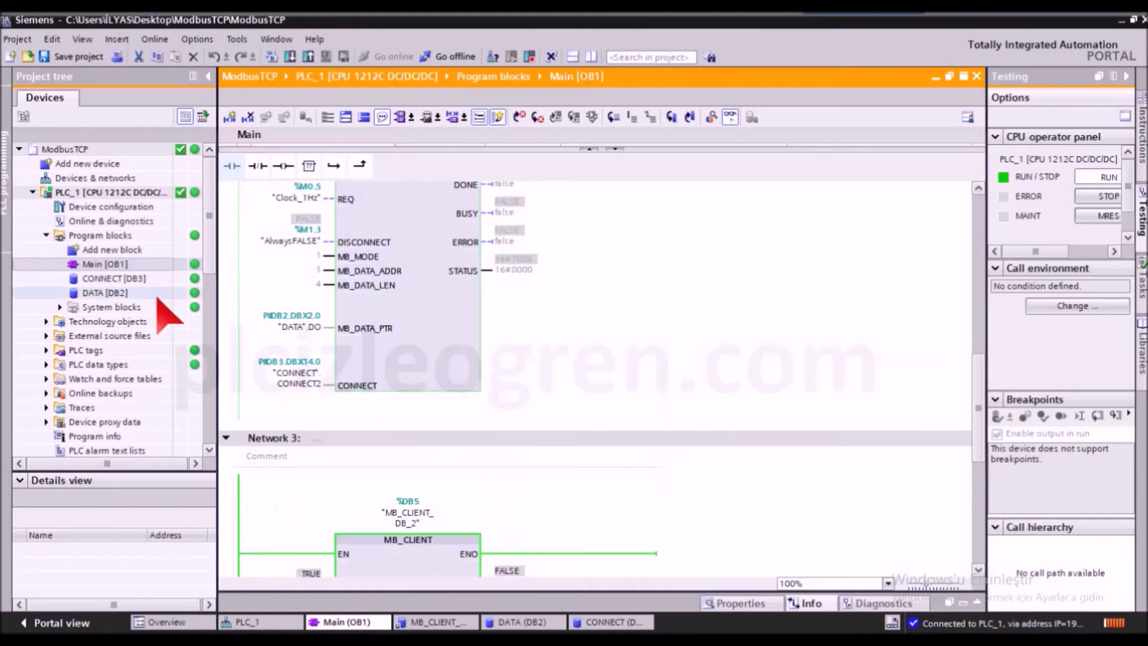
double_click(98, 292)
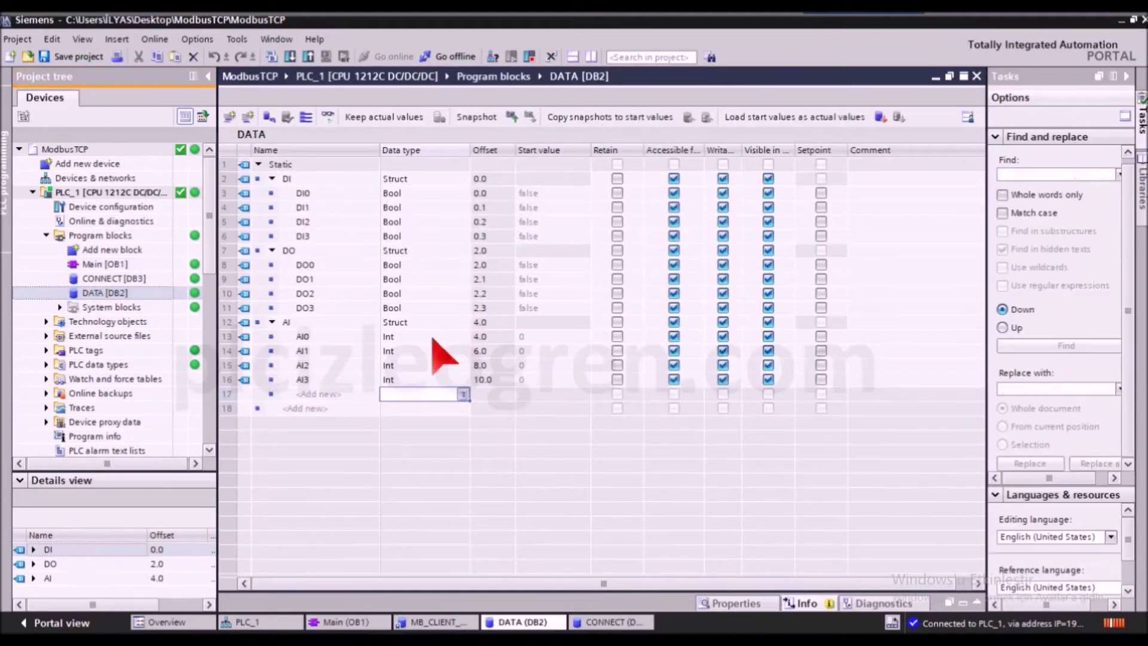
click(329, 116)
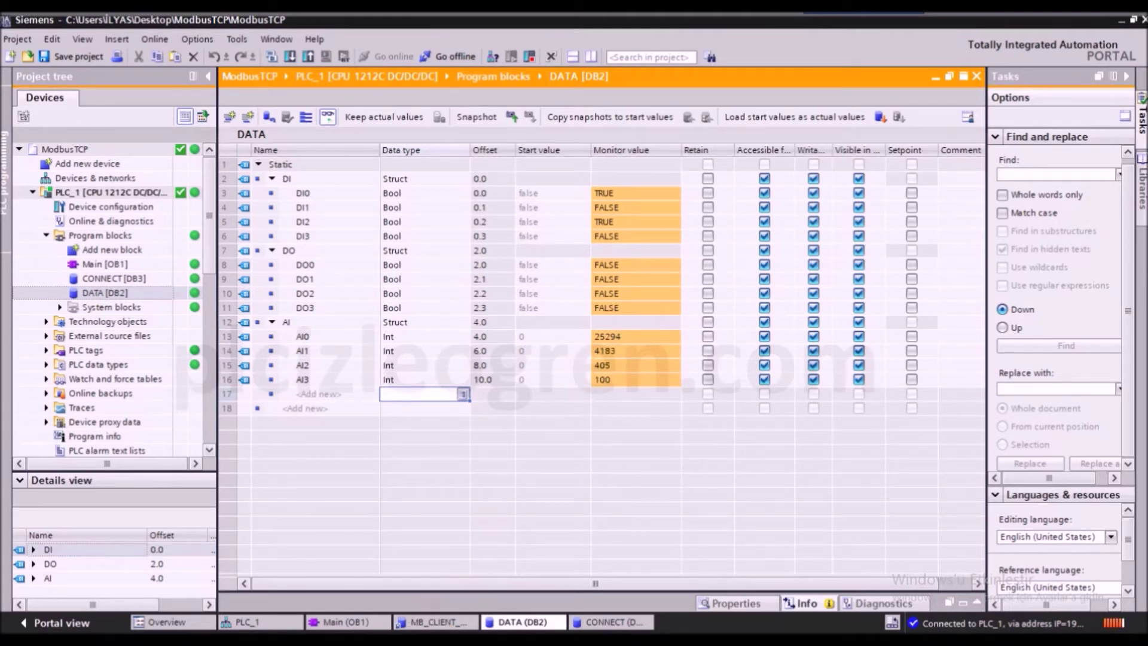
Find the Hesap Makinesi calculator through Windows search with 'HESAP' and launch it.
mouse_move(401, 642)
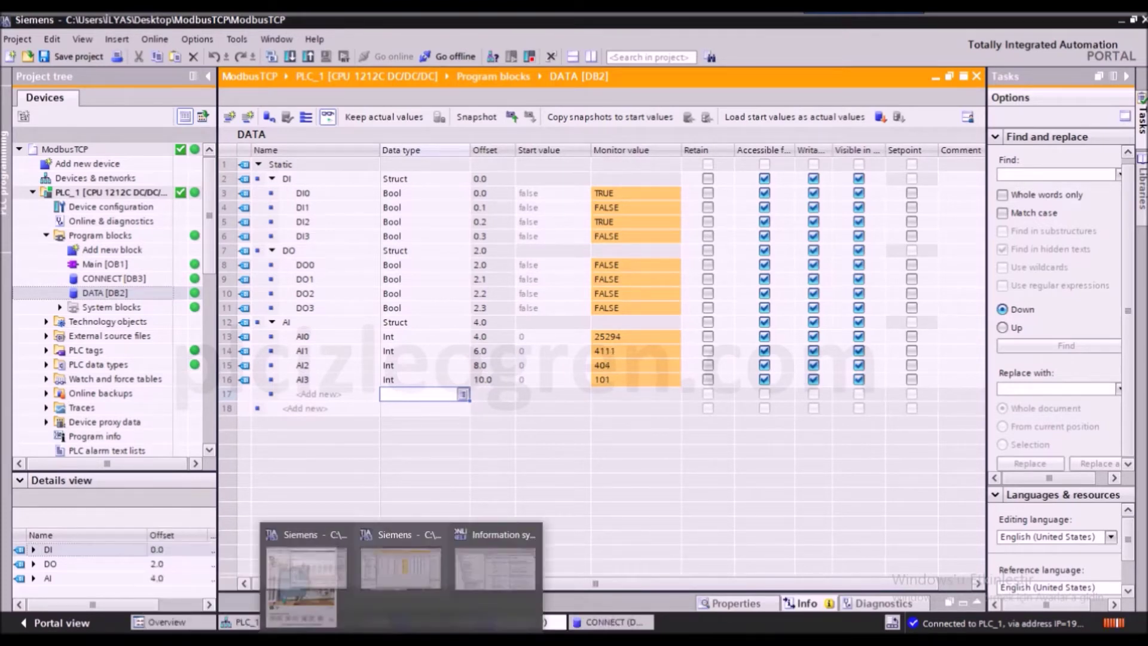
key(super)
key(super)
key(super+s)
text(HESAP)
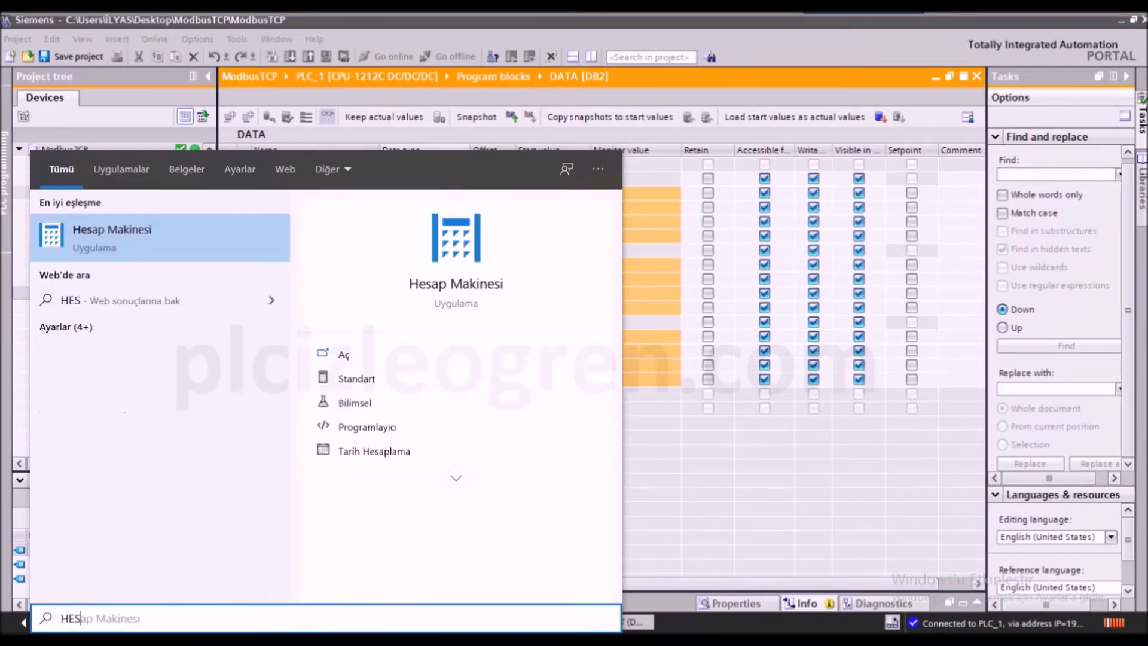
click(171, 242)
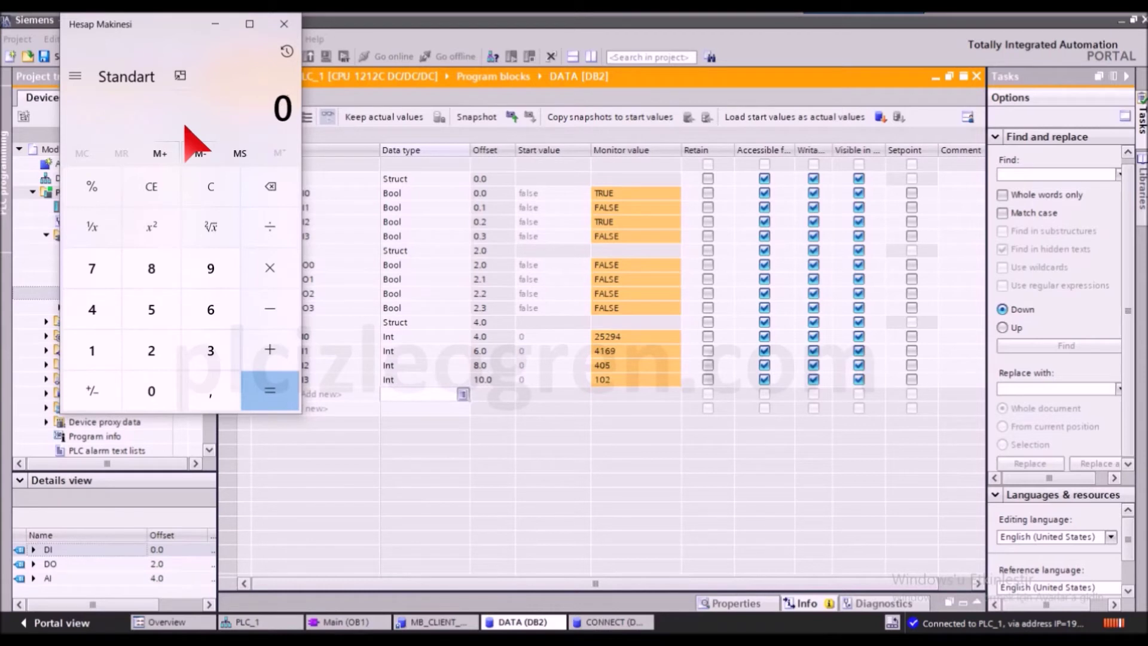
Compute 25294/65535*10 (≈3.86 V) to check the raw AI0 reading, then return to TIA Portal.
text(25)
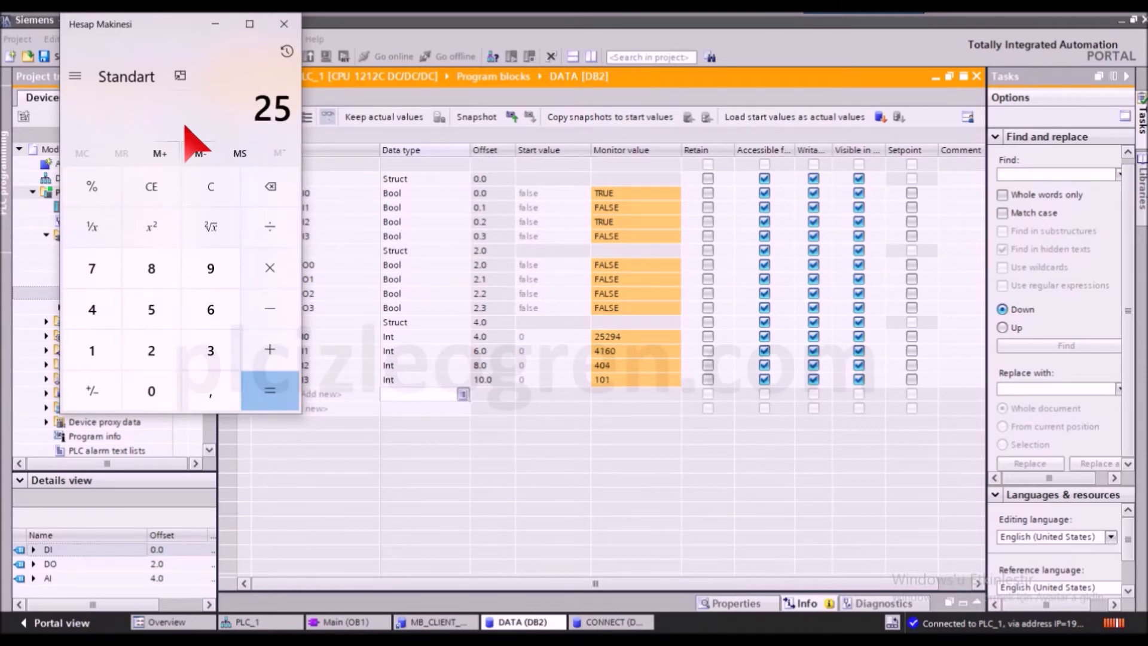
text(294)
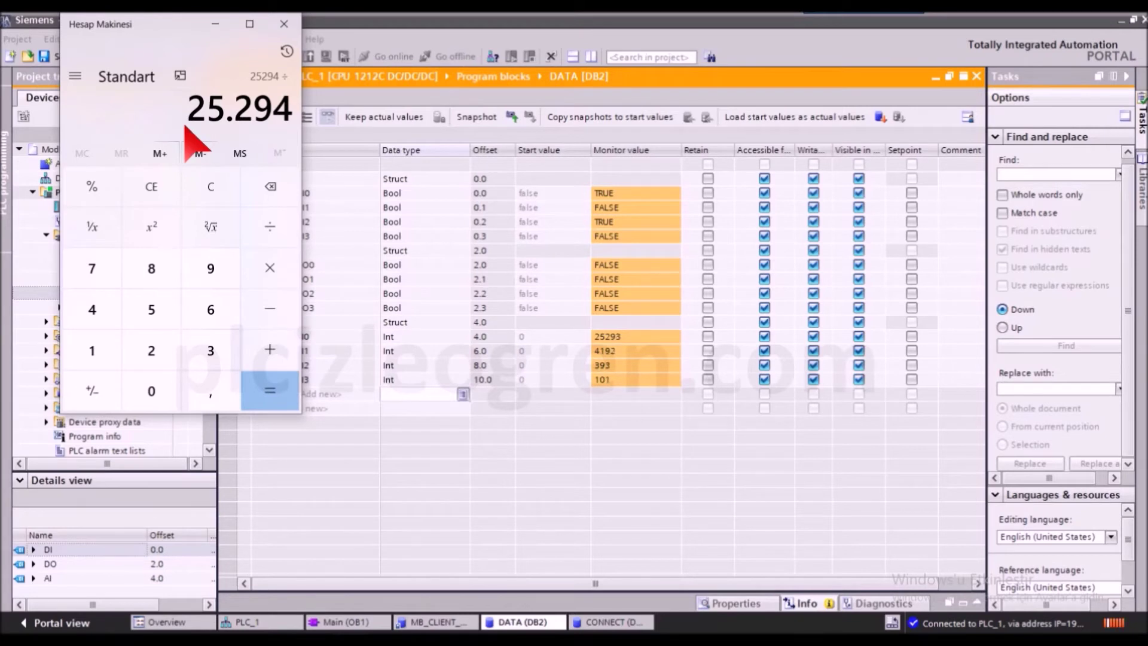
text(/65)
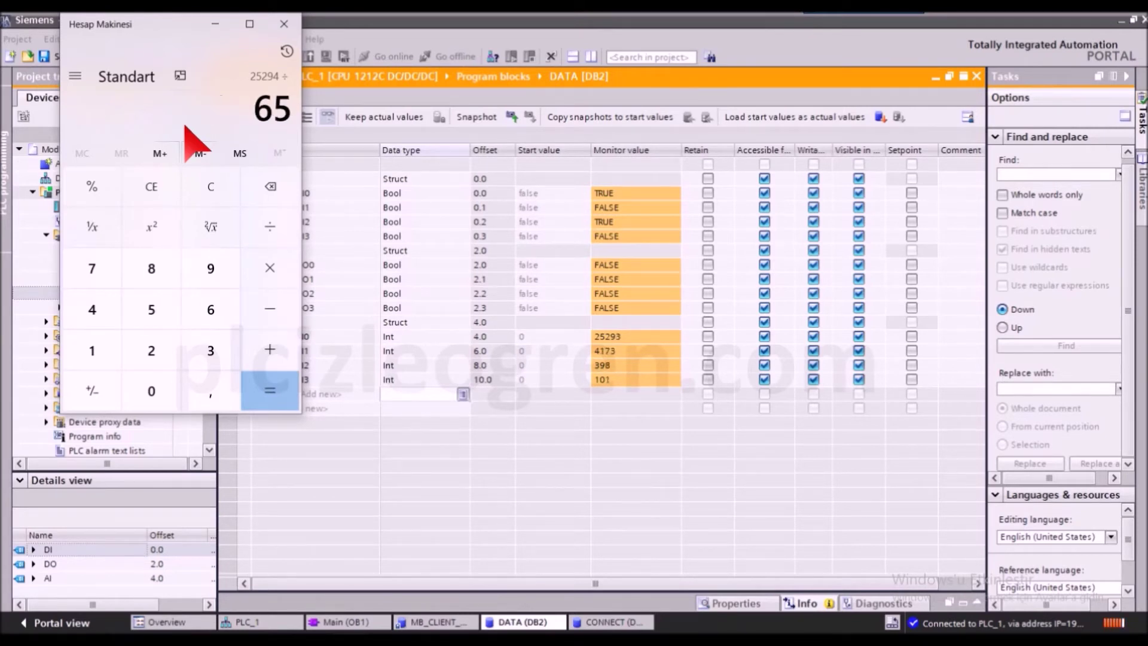
text(535)
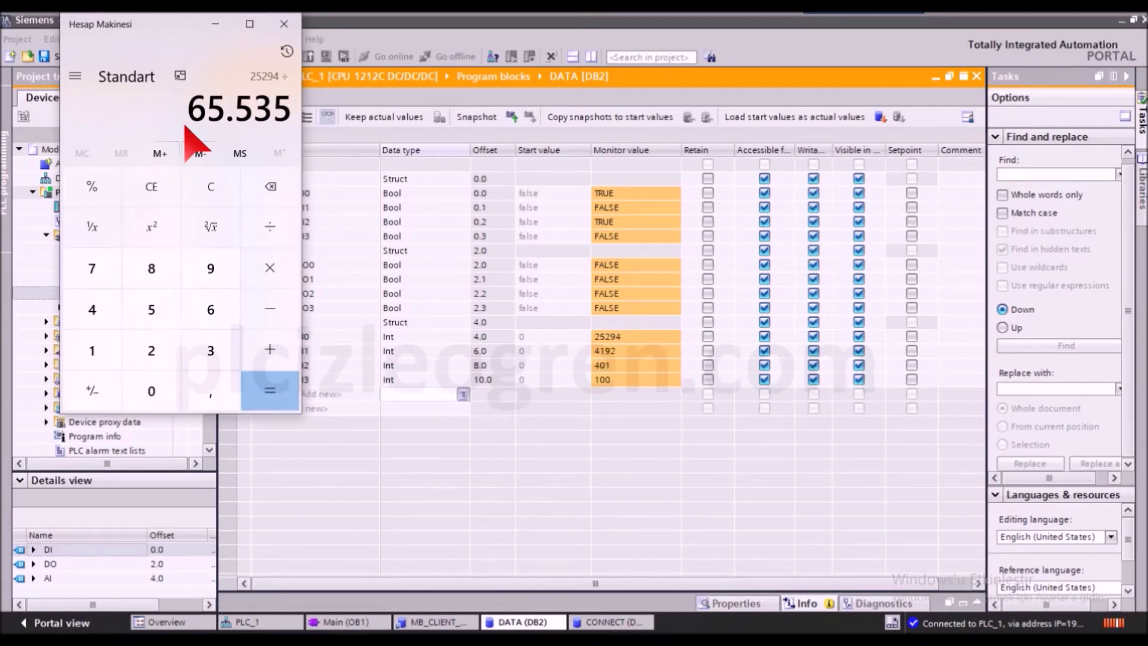
text(*10)
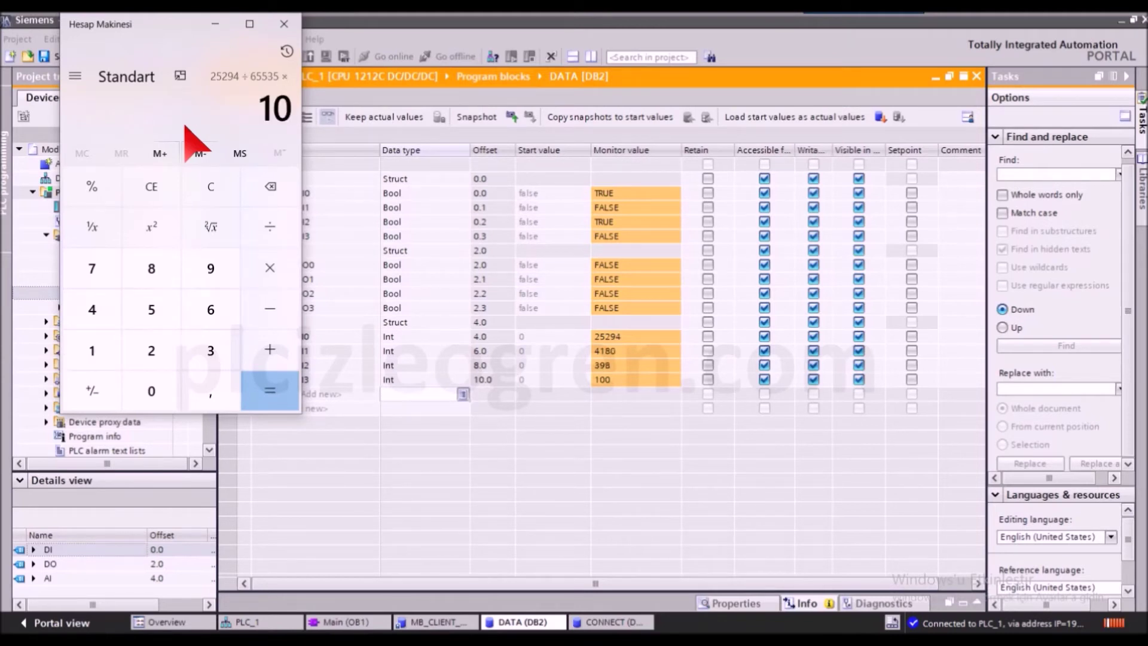
key(Return)
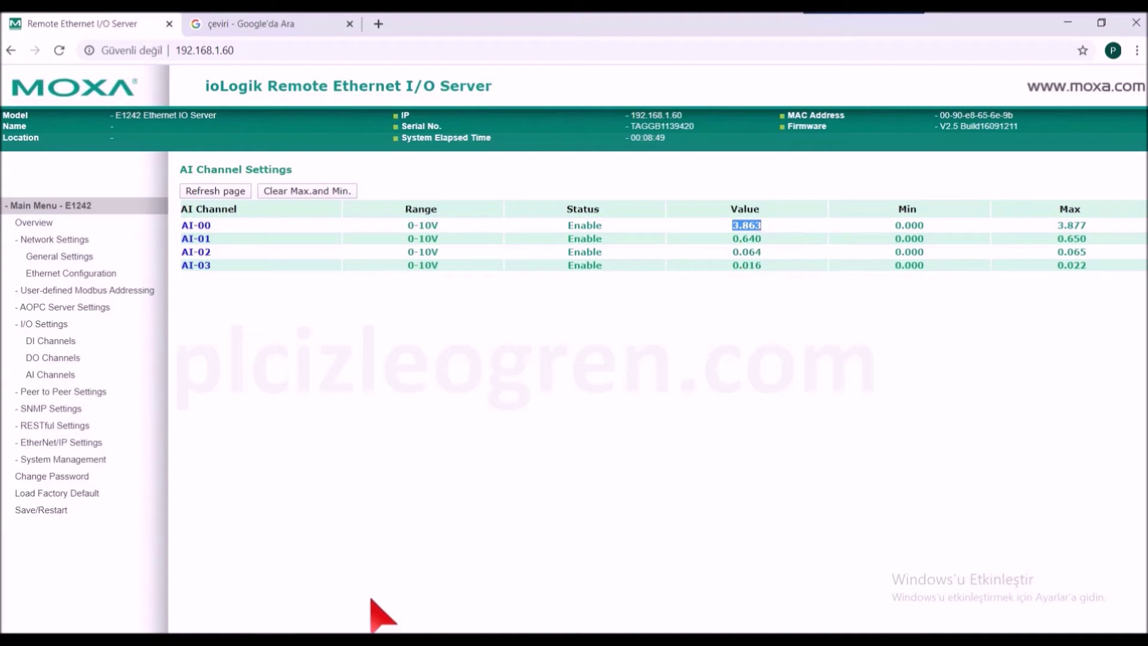
mouse_move(385, 639)
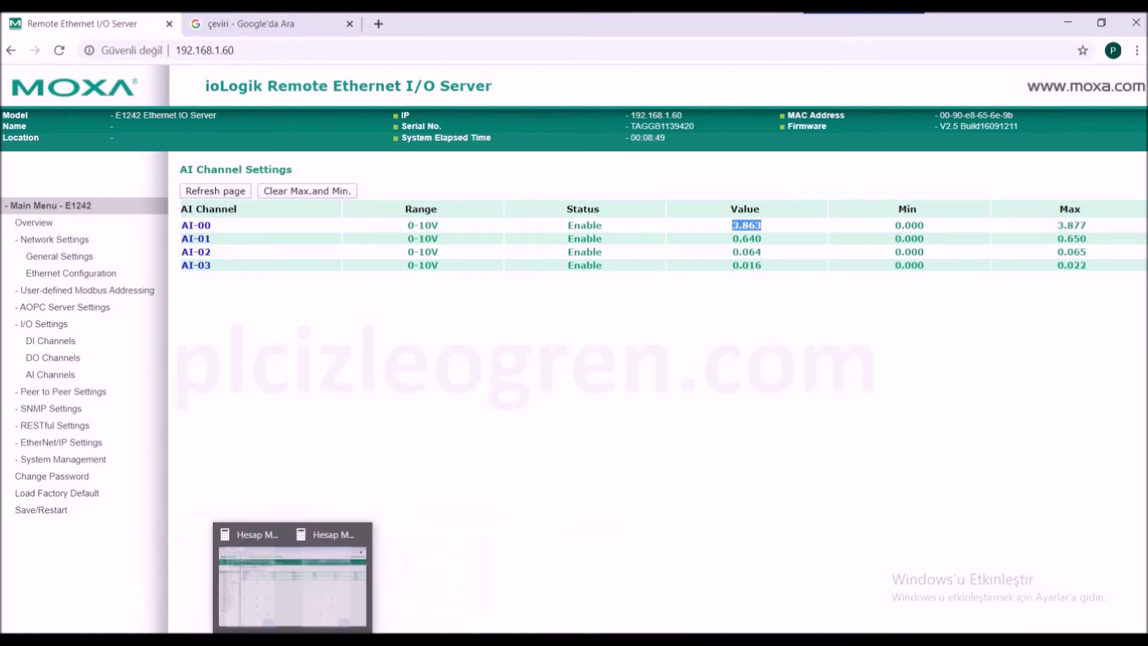
click(385, 622)
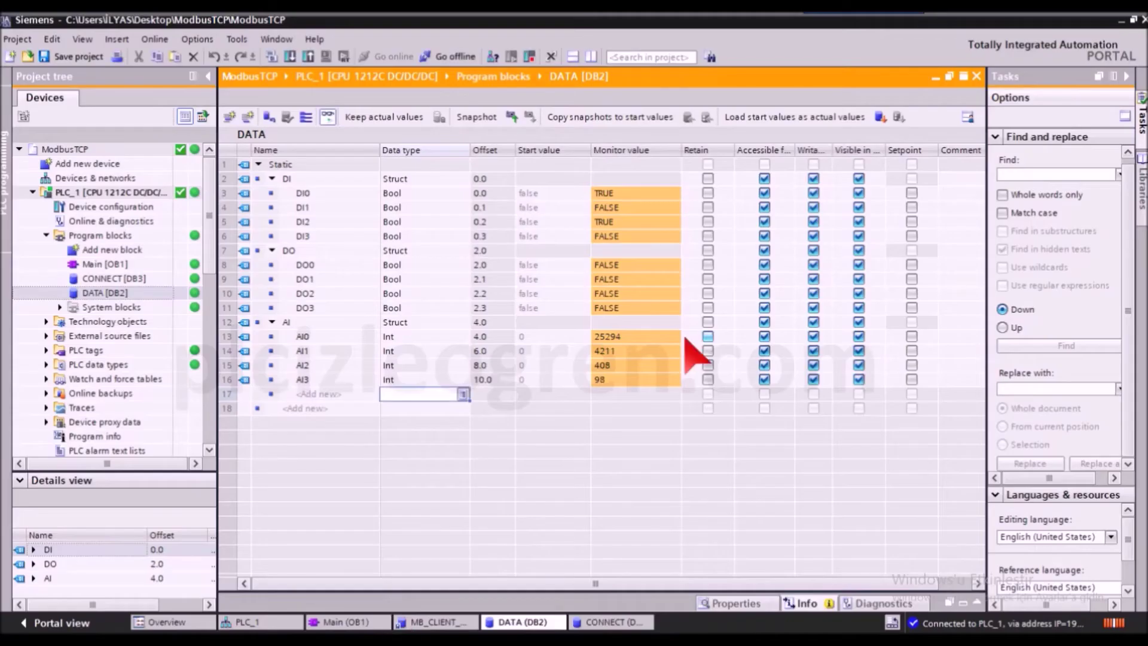
Modify DO0's monitored value to 1 (TRUE) and check the relay on the camera view.
right_click(611, 274)
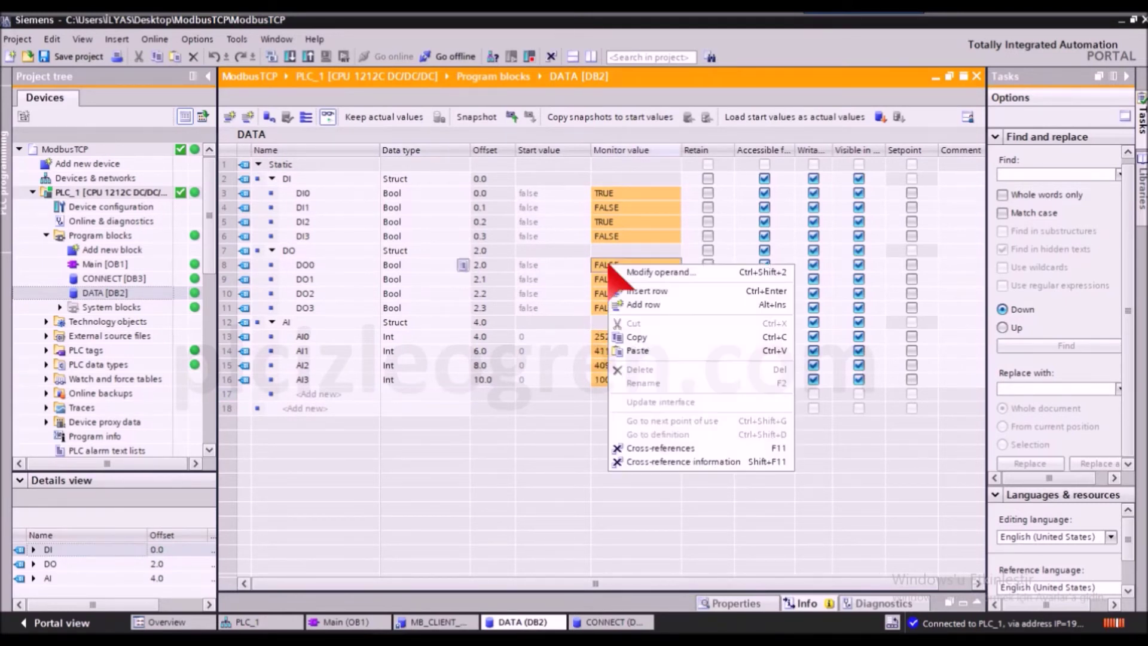
click(652, 272)
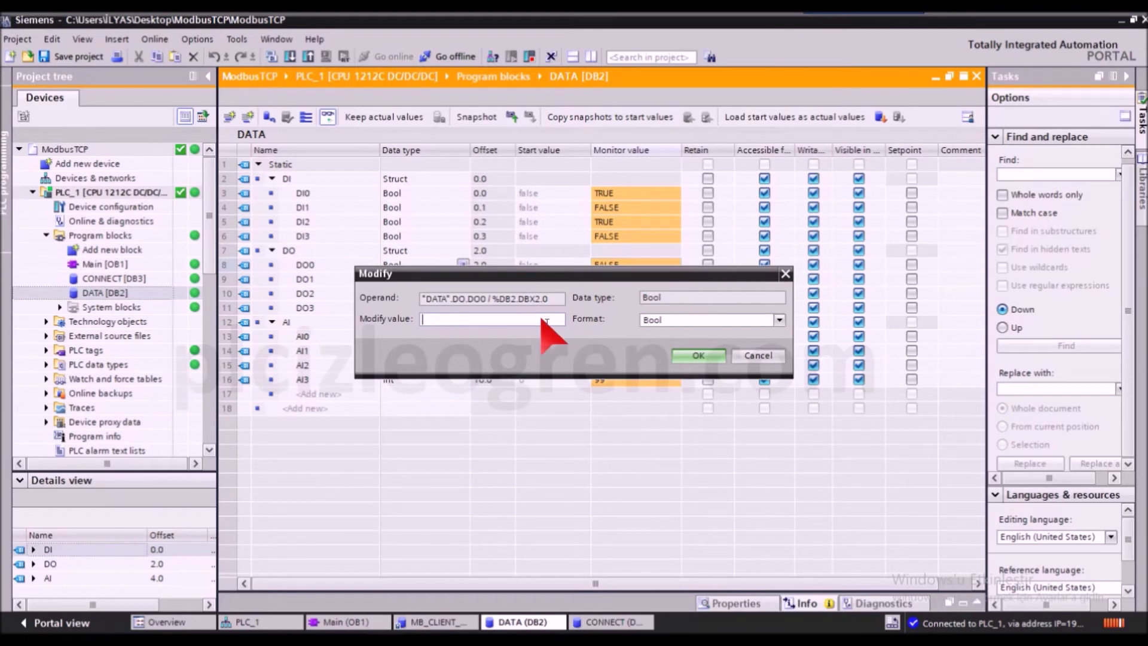
click(698, 357)
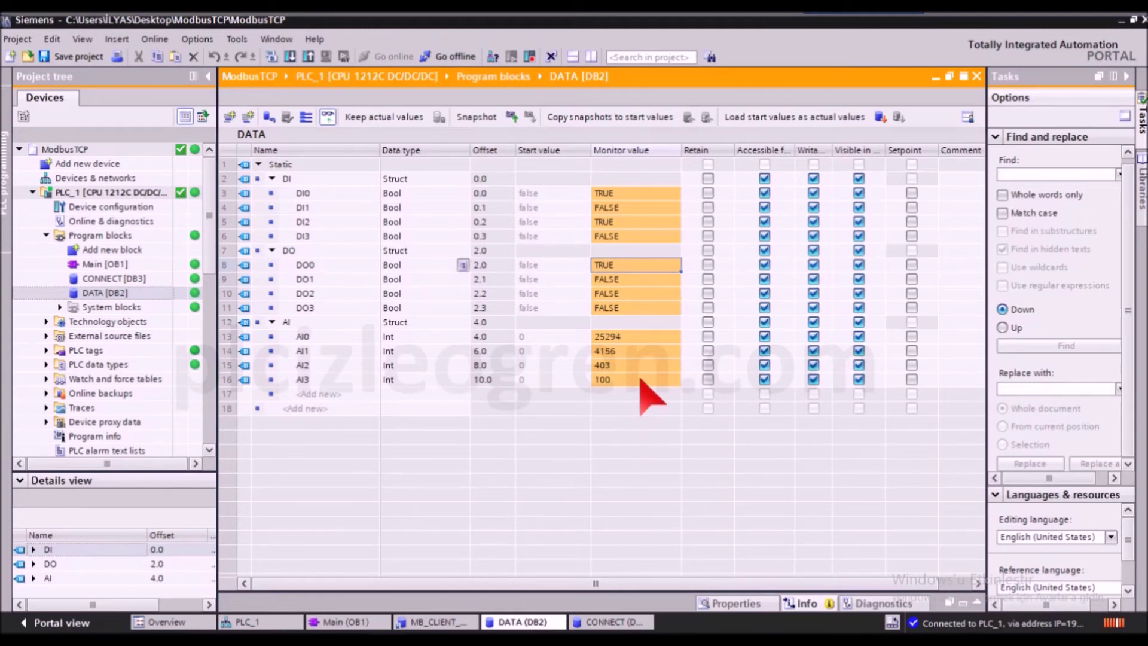
key(alt+Tab)
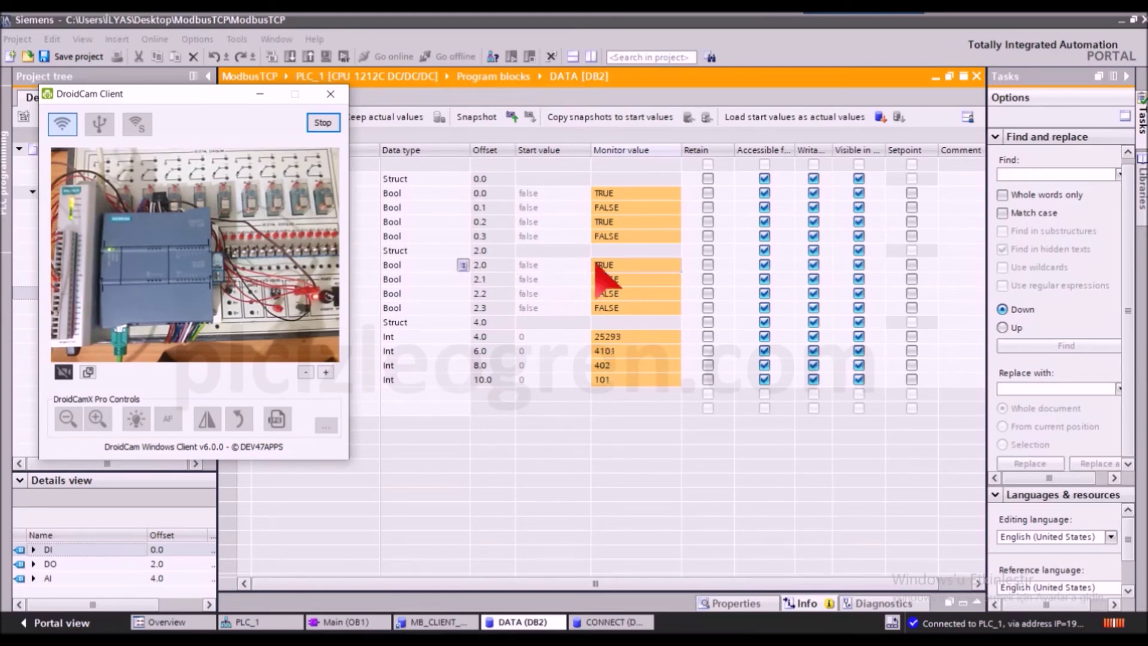
click(628, 267)
Modify DO0 to 0 so it reads FALSE, verify the relay on camera, then open Main [OB1].
right_click(627, 269)
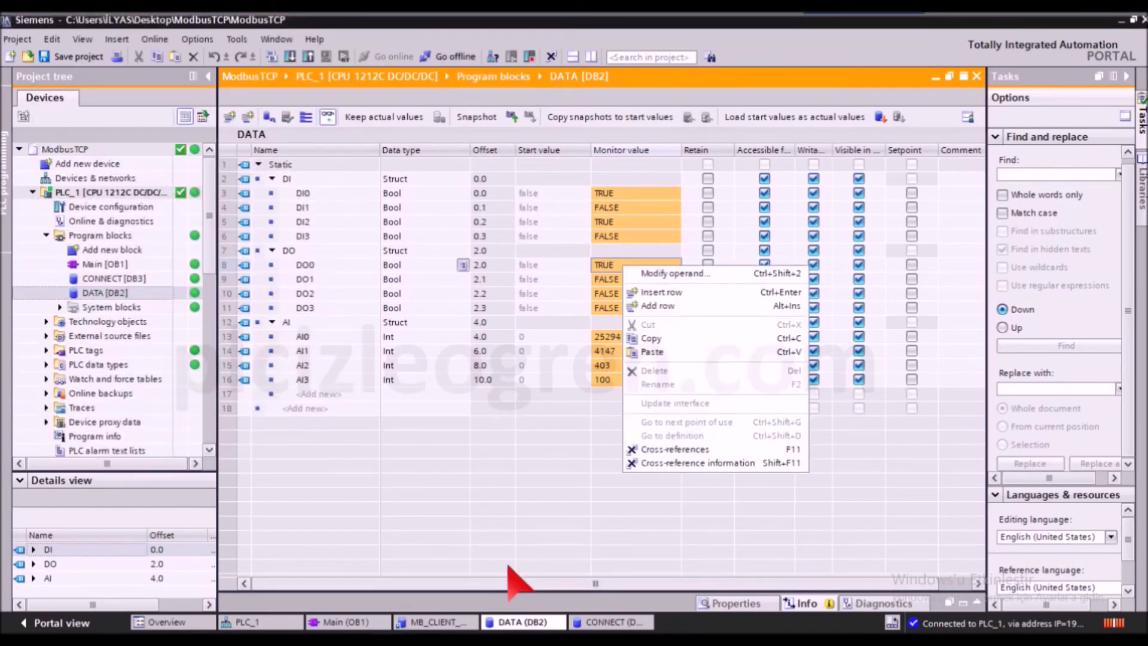
click(660, 273)
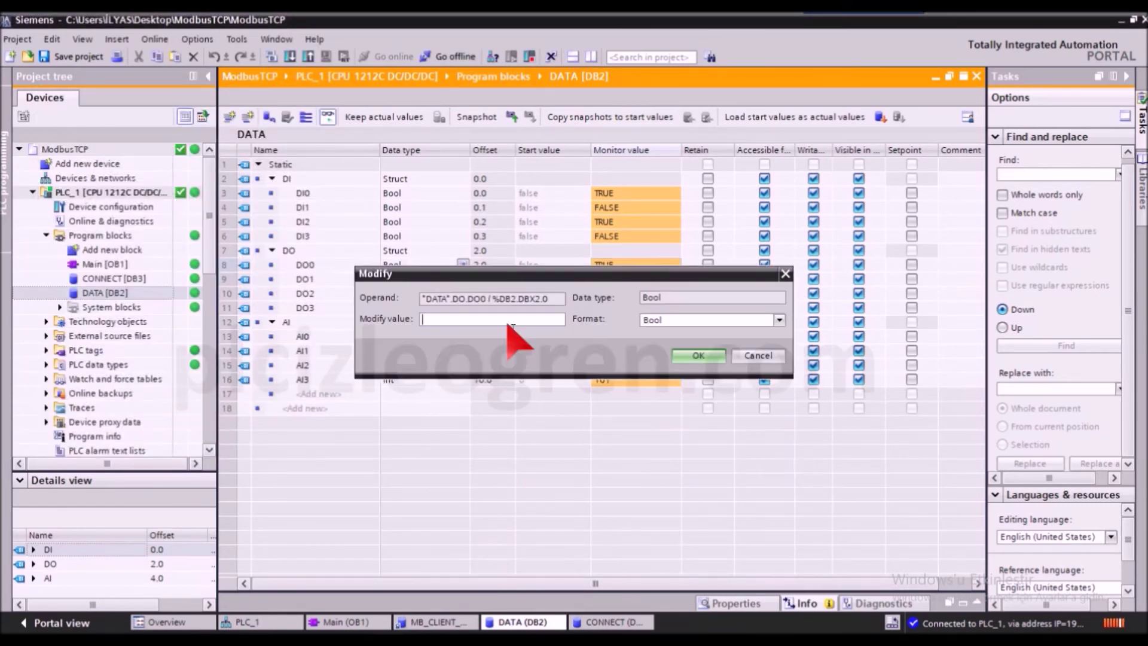
text(0)
key(Return)
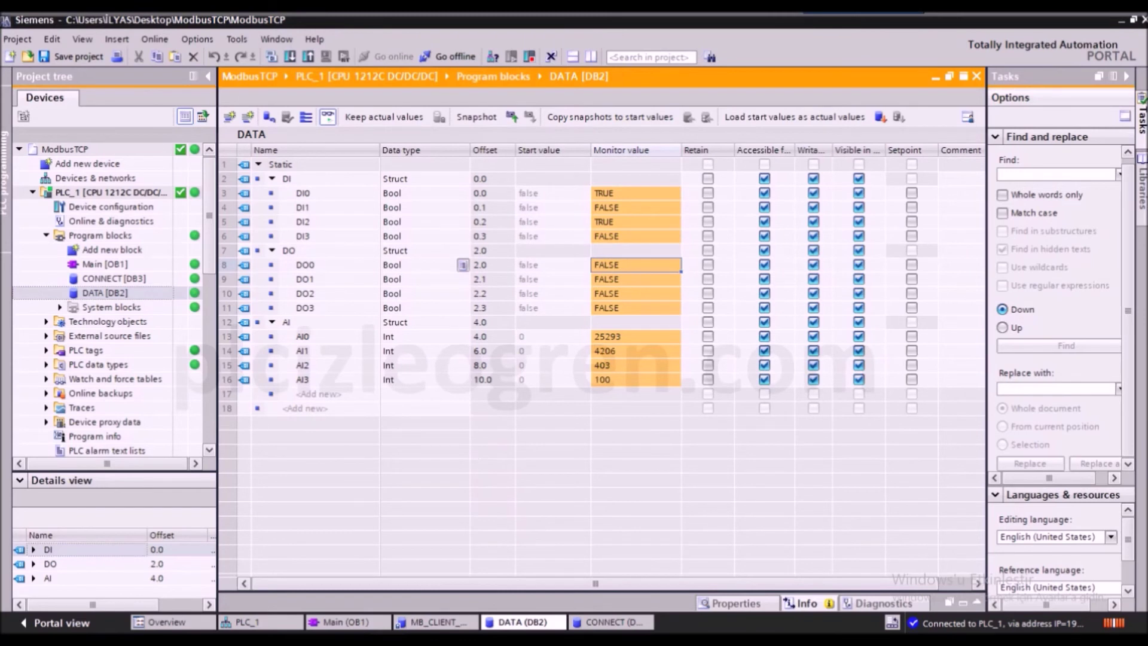
key(alt+Tab)
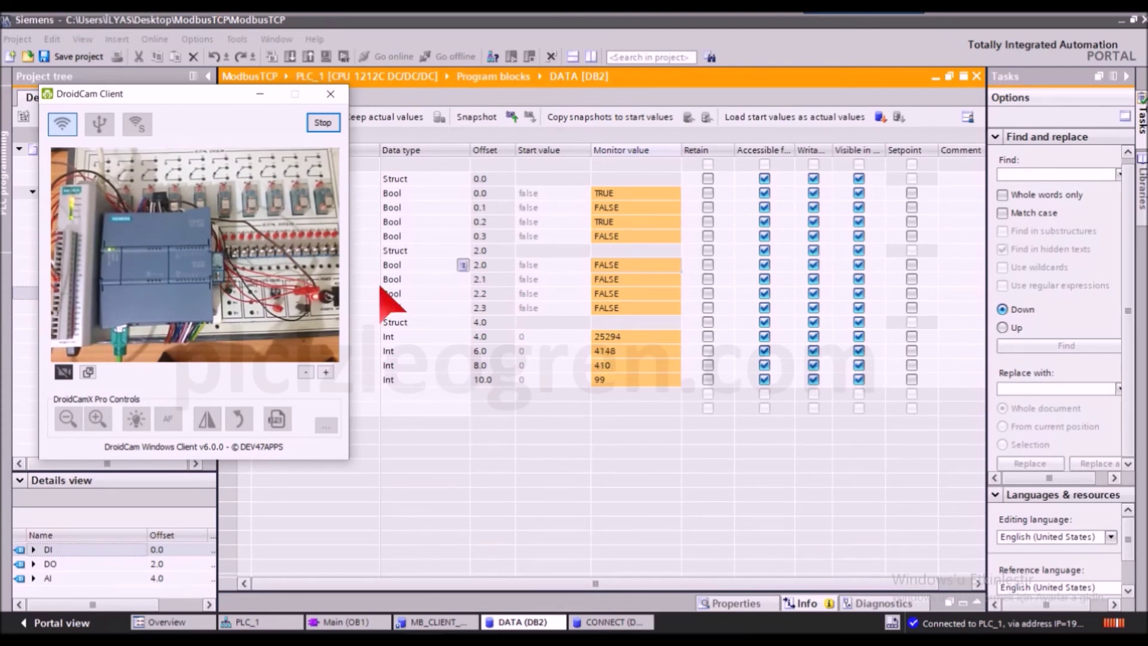
click(610, 525)
double_click(100, 264)
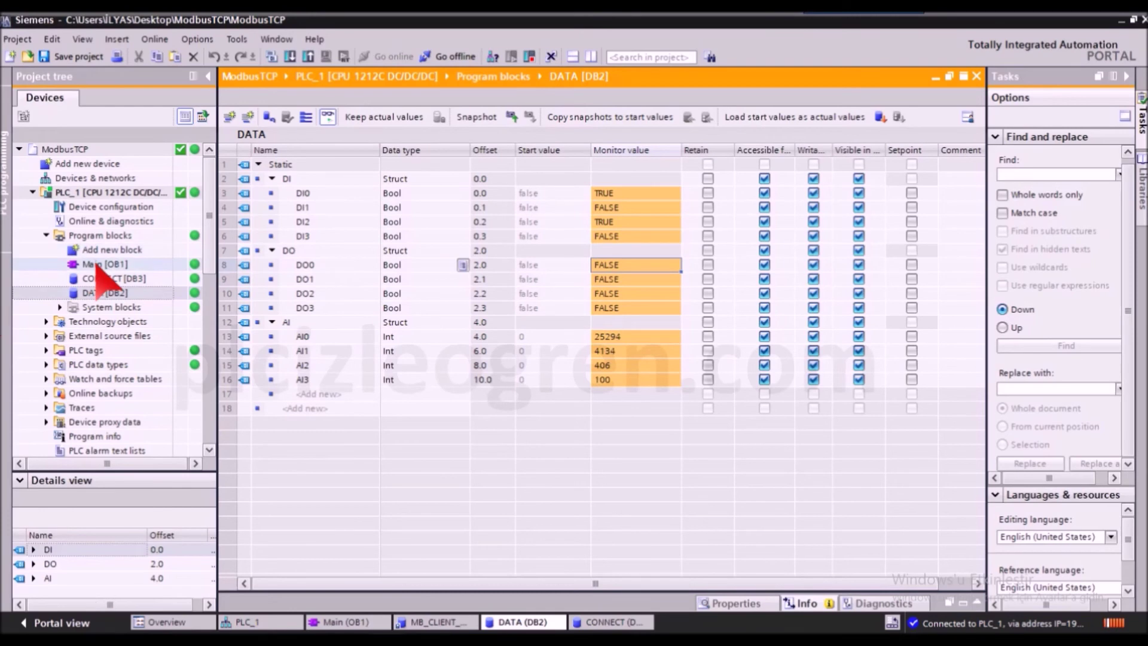
Scroll up to Network 1 and select its live MB_CLIENT call, STATUS cycling 16#7004–7006.
scroll(732, 476, up, 10)
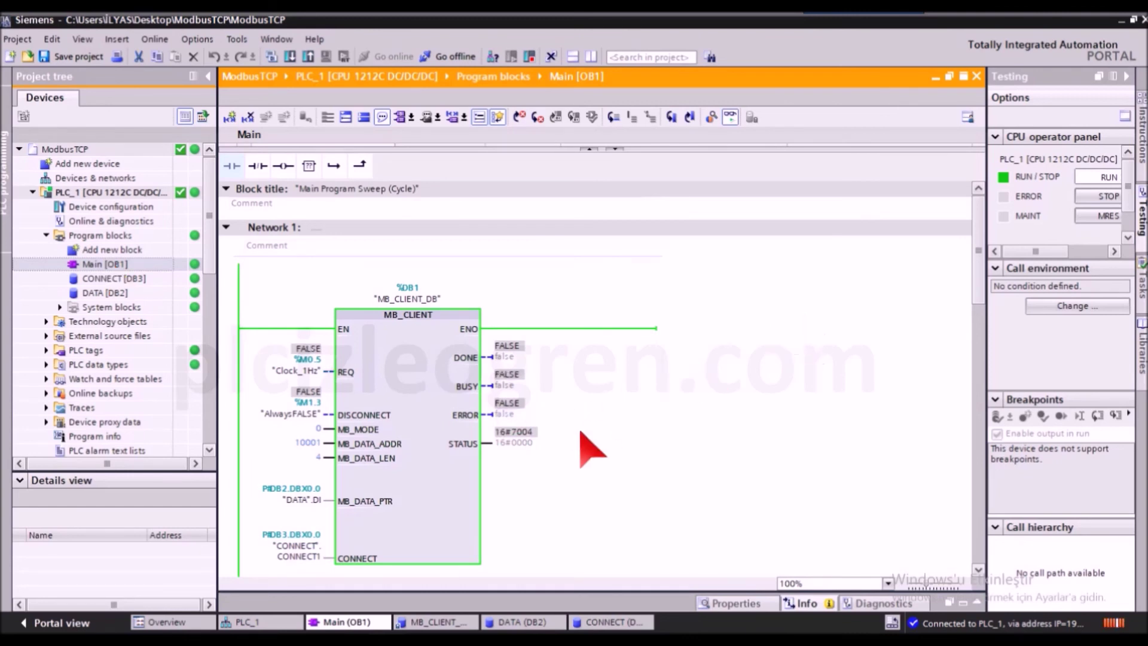
click(457, 432)
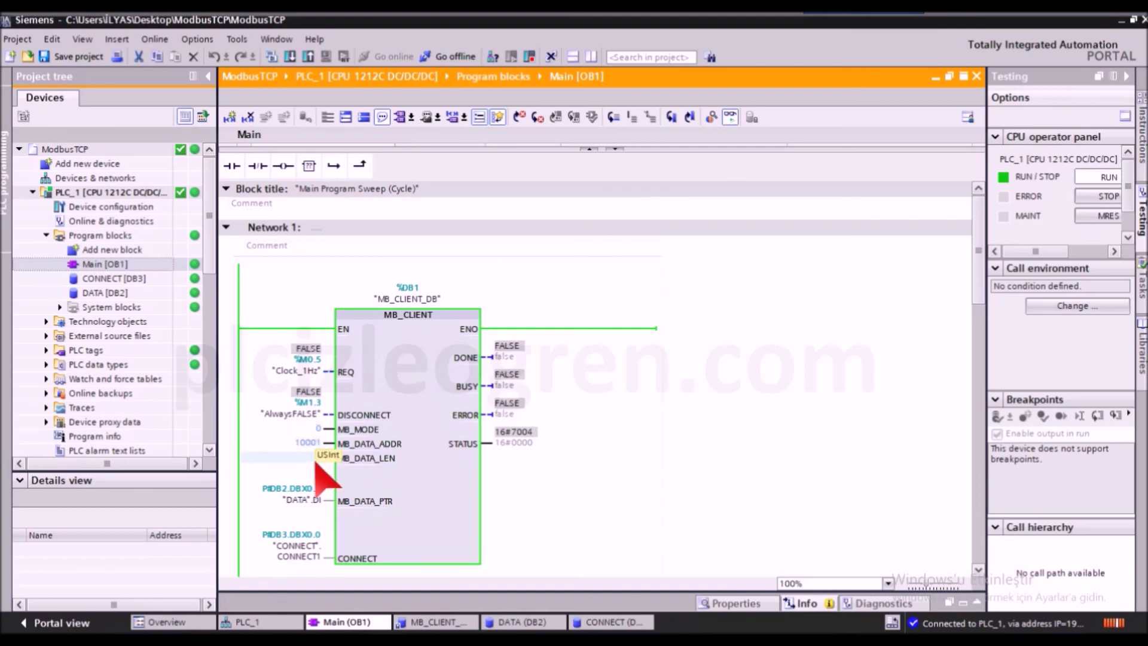
mouse_move(309, 641)
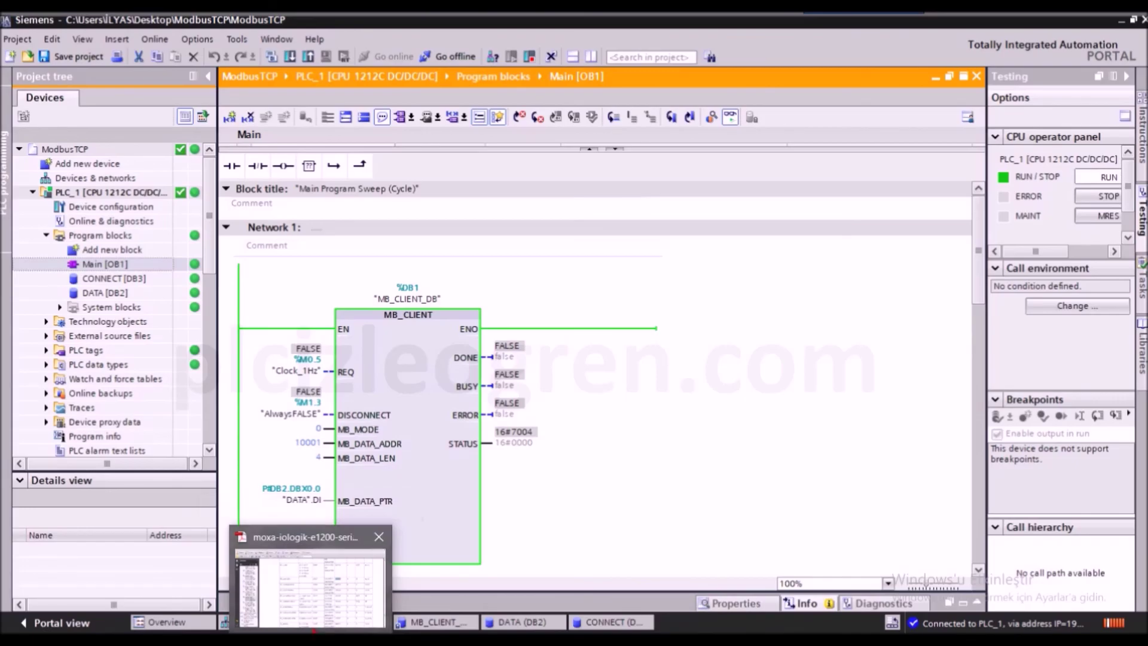
Bring the Moxa ioLogik E1200 manual forward and scroll page 109's register table to show AI_rawValue at 30513.
click(309, 574)
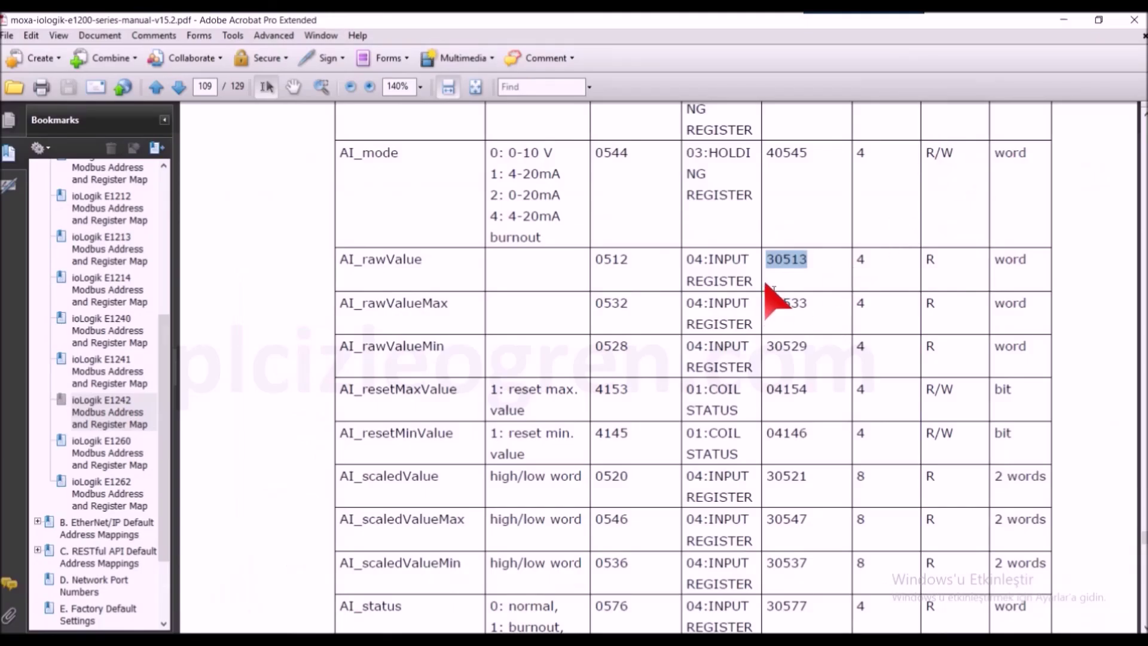
scroll(772, 293, up, 2)
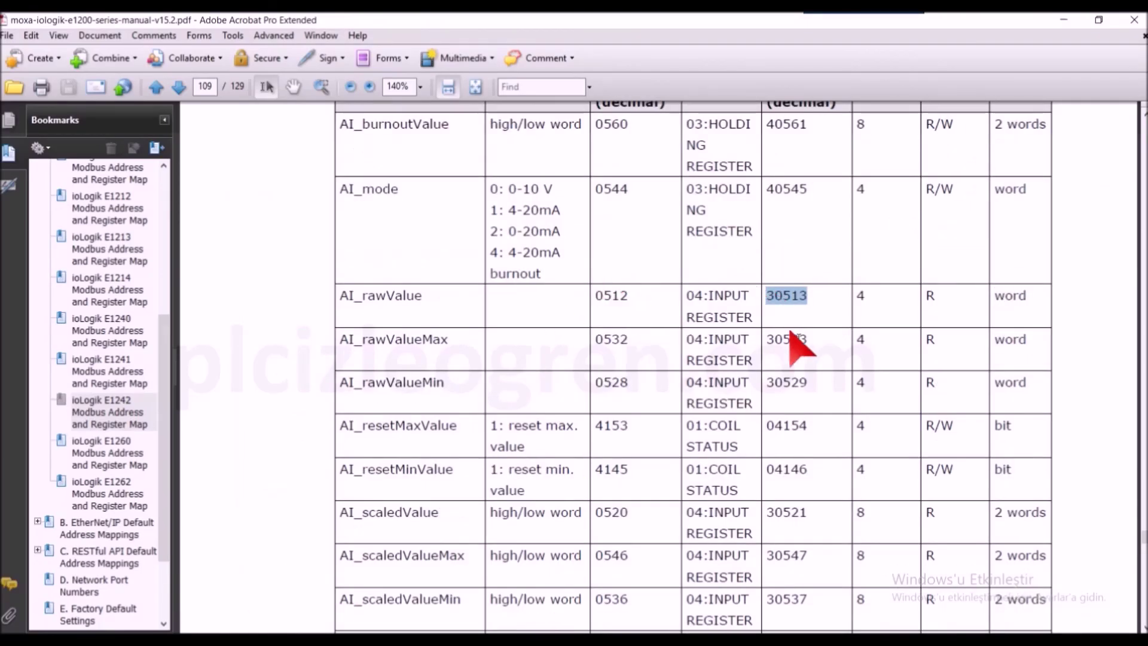
scroll(801, 347, up, 1)
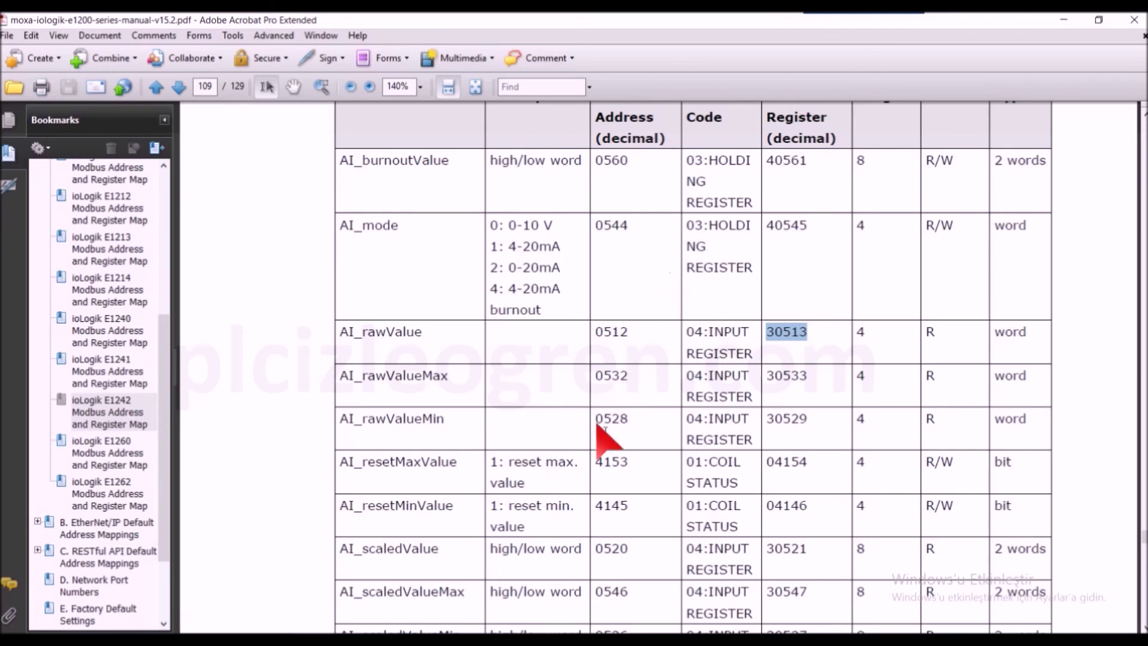